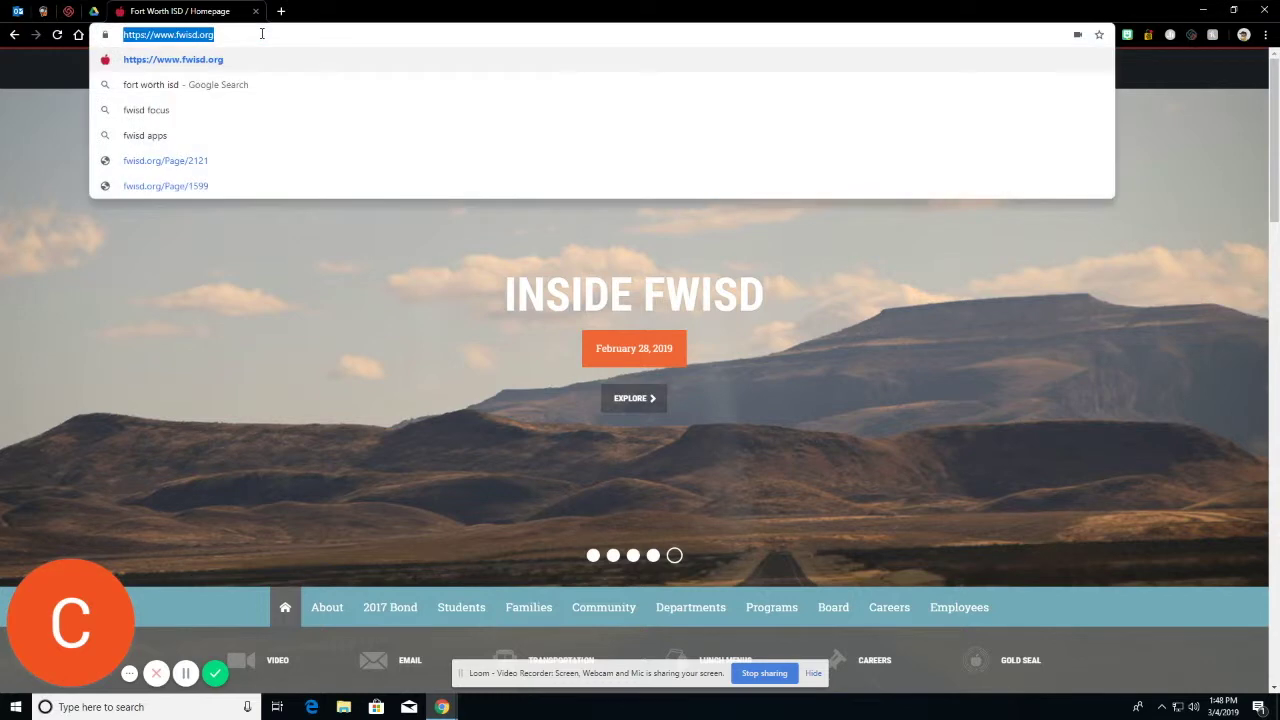
Load the bit.ly/FWISDabsolute short link to reach the Absolute console.
{"action": "type", "text": "bit.ly/"}
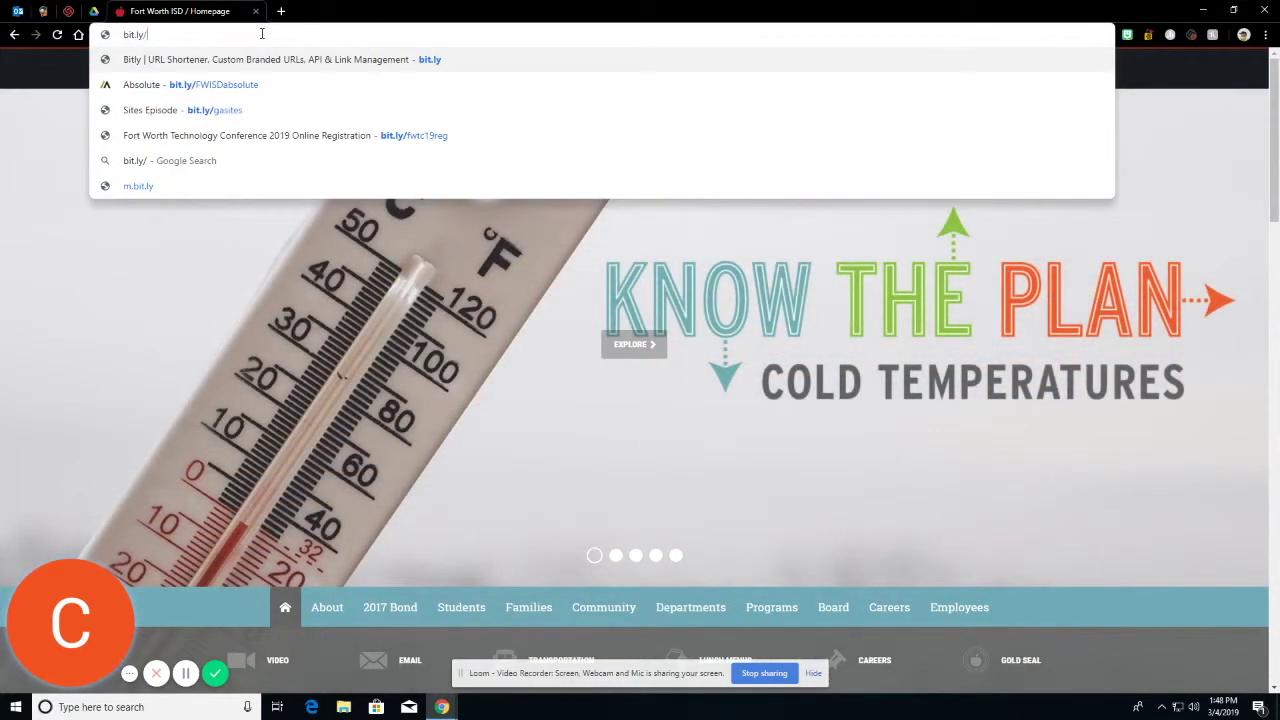
{"action": "type", "text": "FW"}
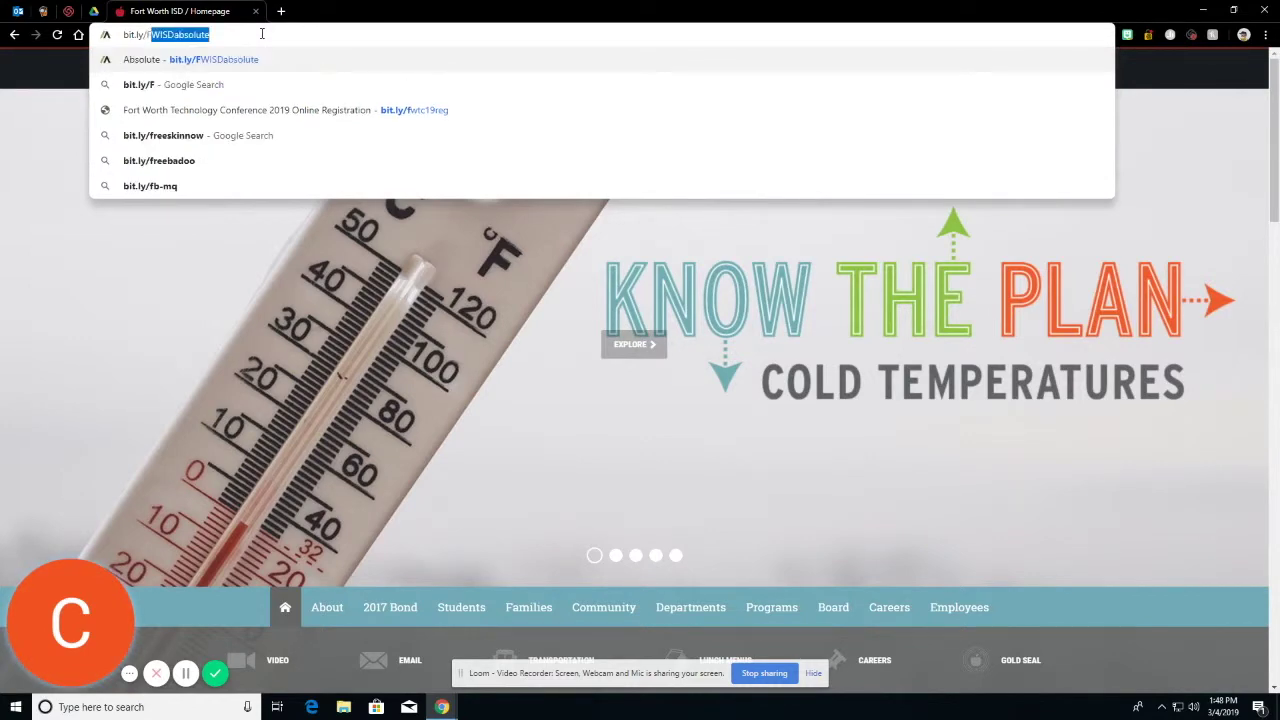
{"action": "type", "text": "ISD"}
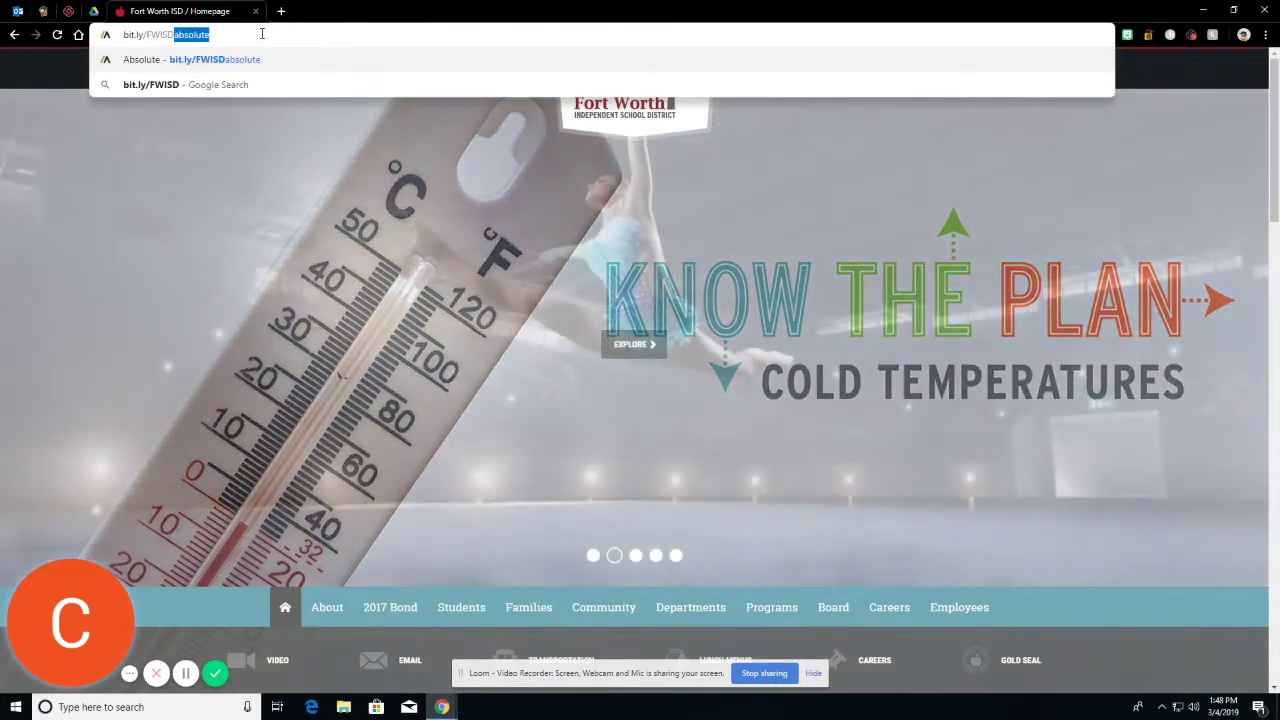
{"action": "type", "text": "absolute"}
{"action": "key", "text": "Return"}
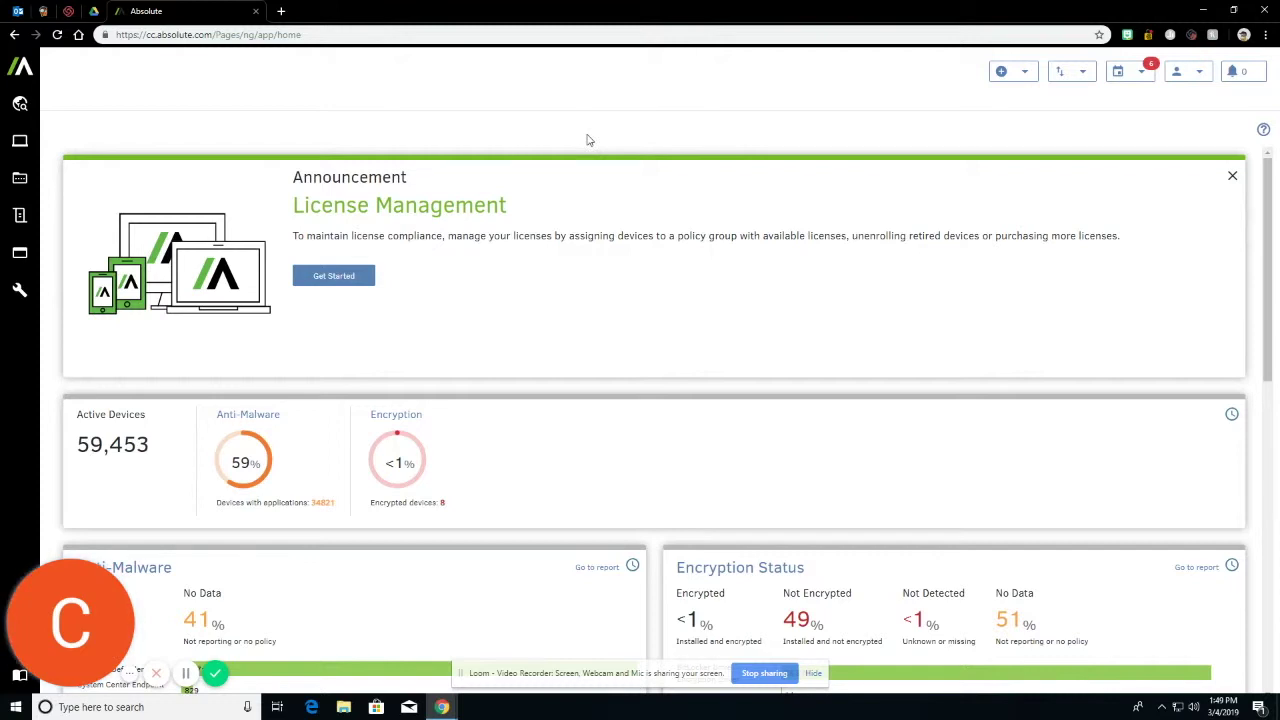
Open Classic Reports from the Find Devices area.
{"action": "left_click", "coordinate": [21, 105]}
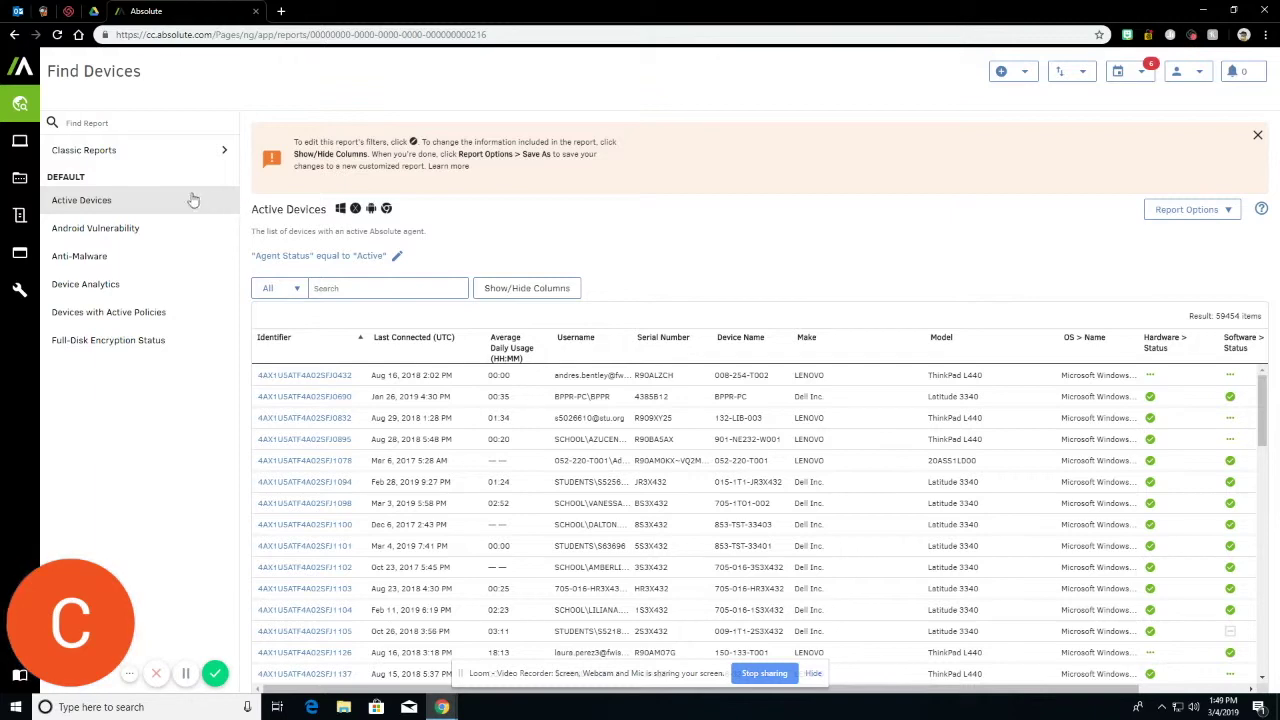
{"action": "left_click", "coordinate": [143, 157]}
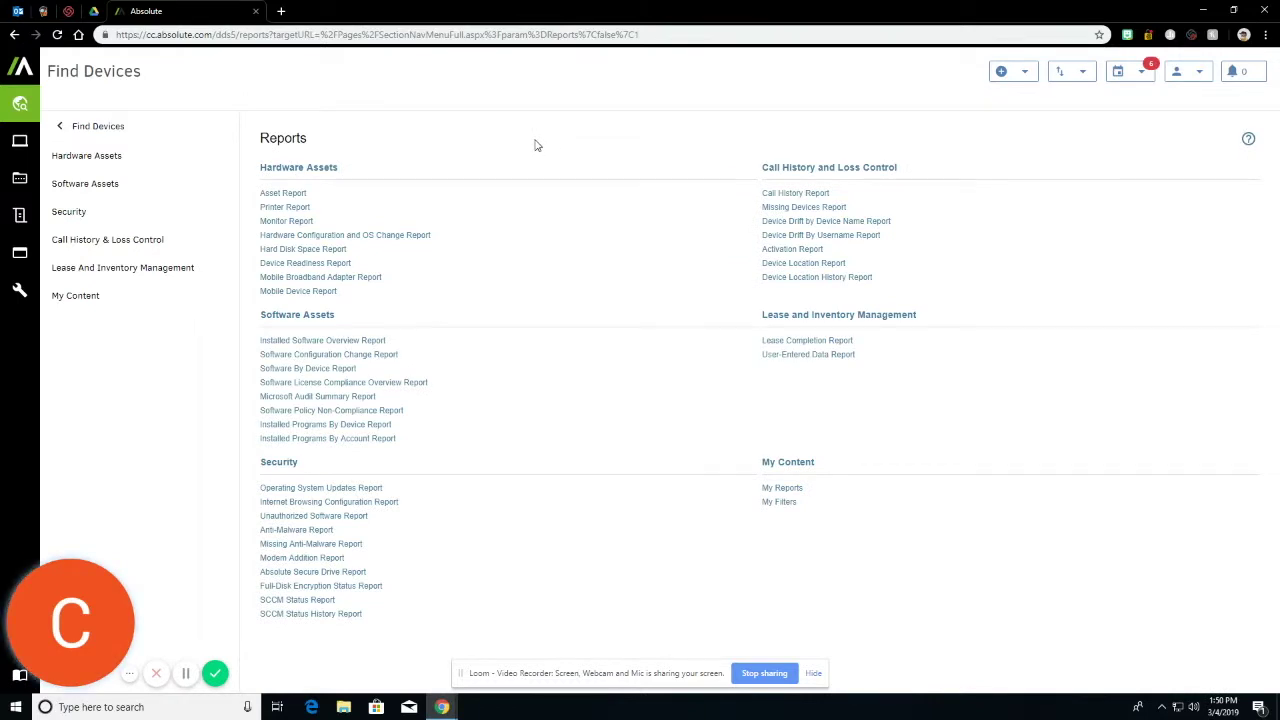
Open the Call History Report, searching Username for the student's account name over the last 30 days.
{"action": "left_click", "coordinate": [818, 197]}
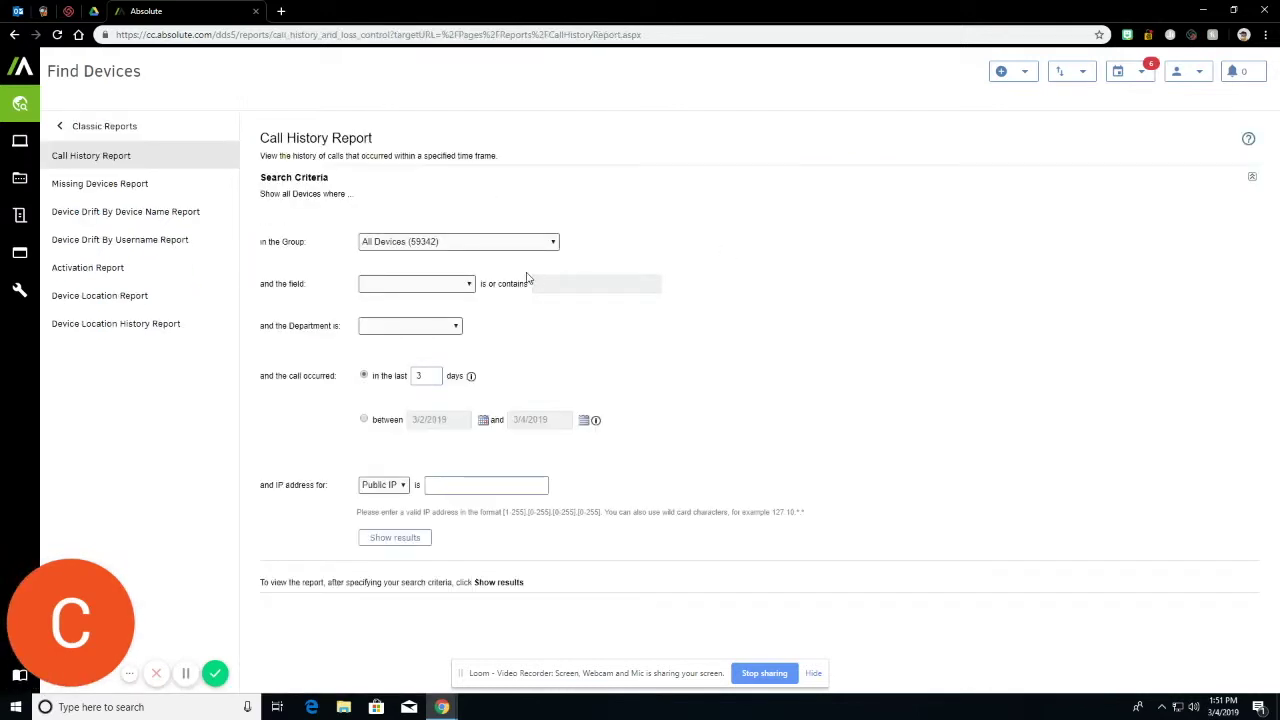
{"action": "left_click", "coordinate": [463, 285]}
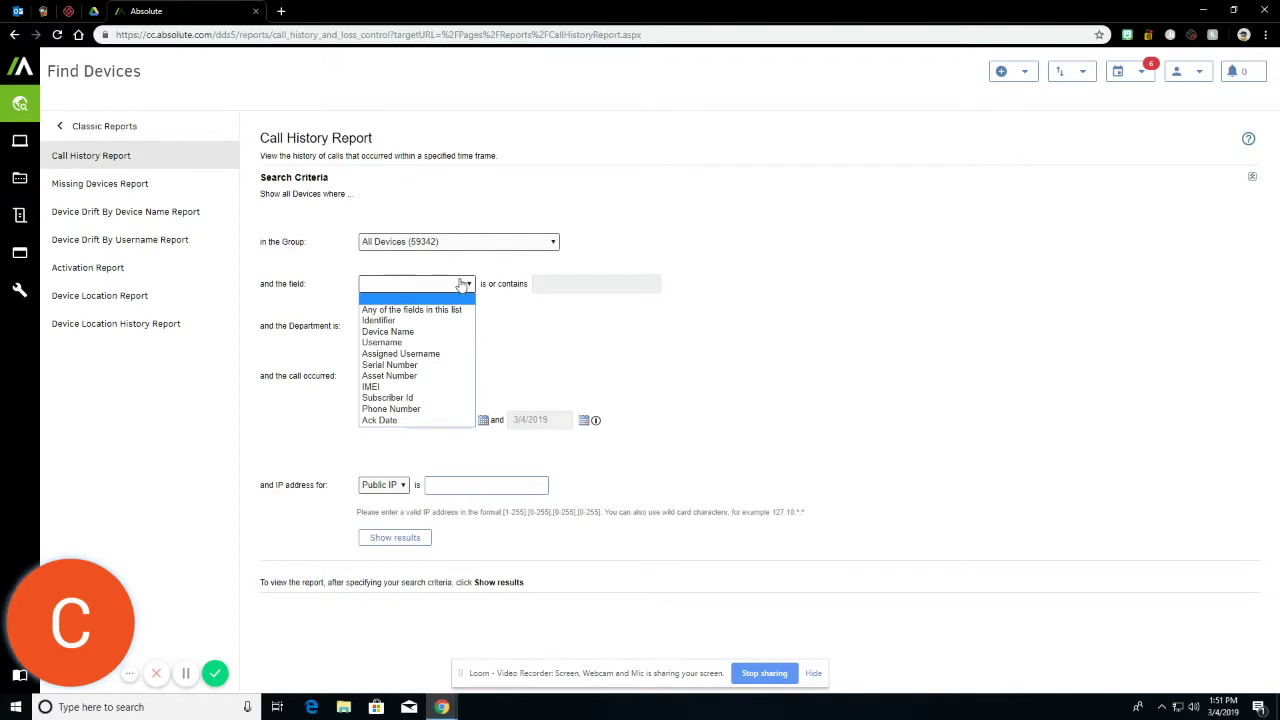
{"action": "left_click", "coordinate": [437, 343]}
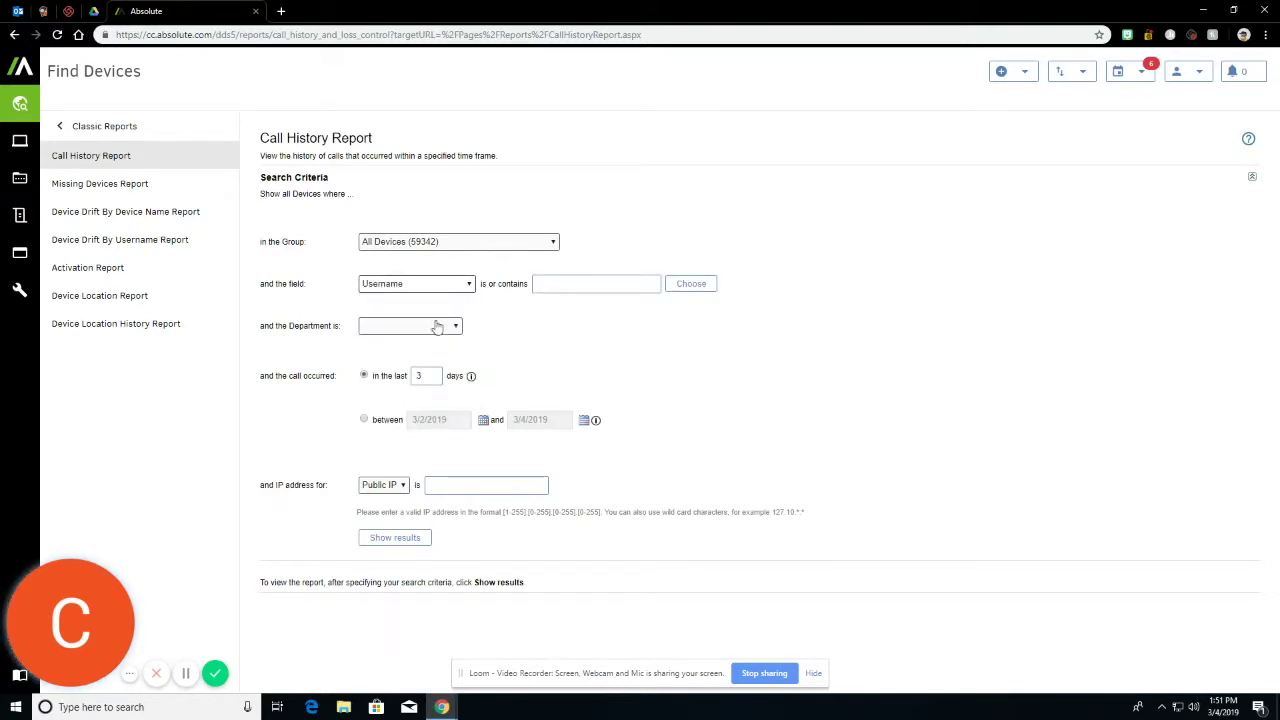
{"action": "left_click", "coordinate": [383, 285]}
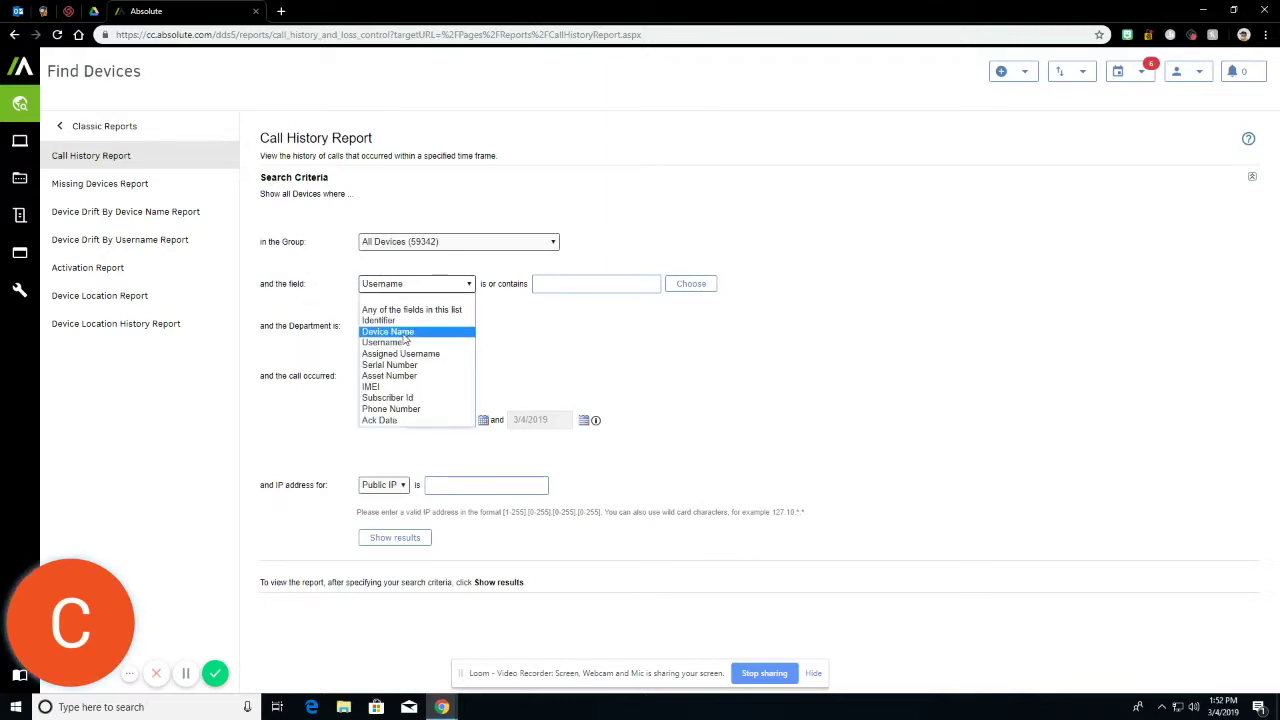
{"action": "left_click", "coordinate": [465, 317]}
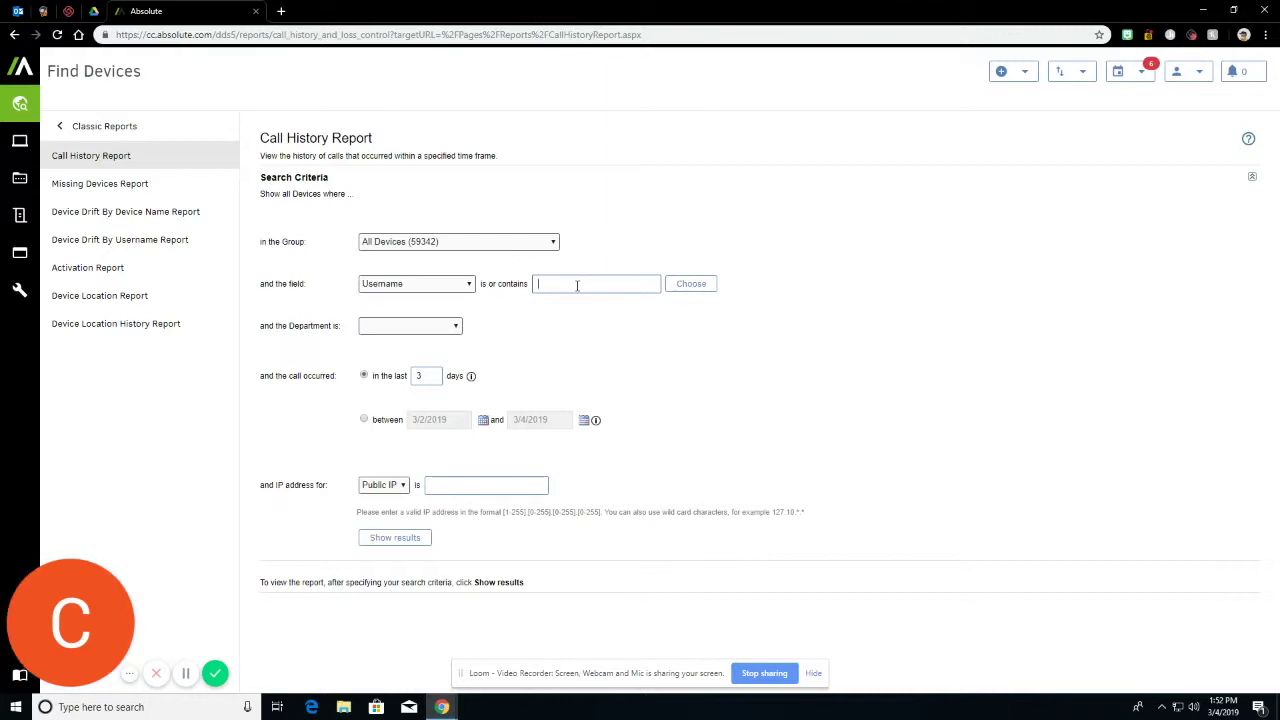
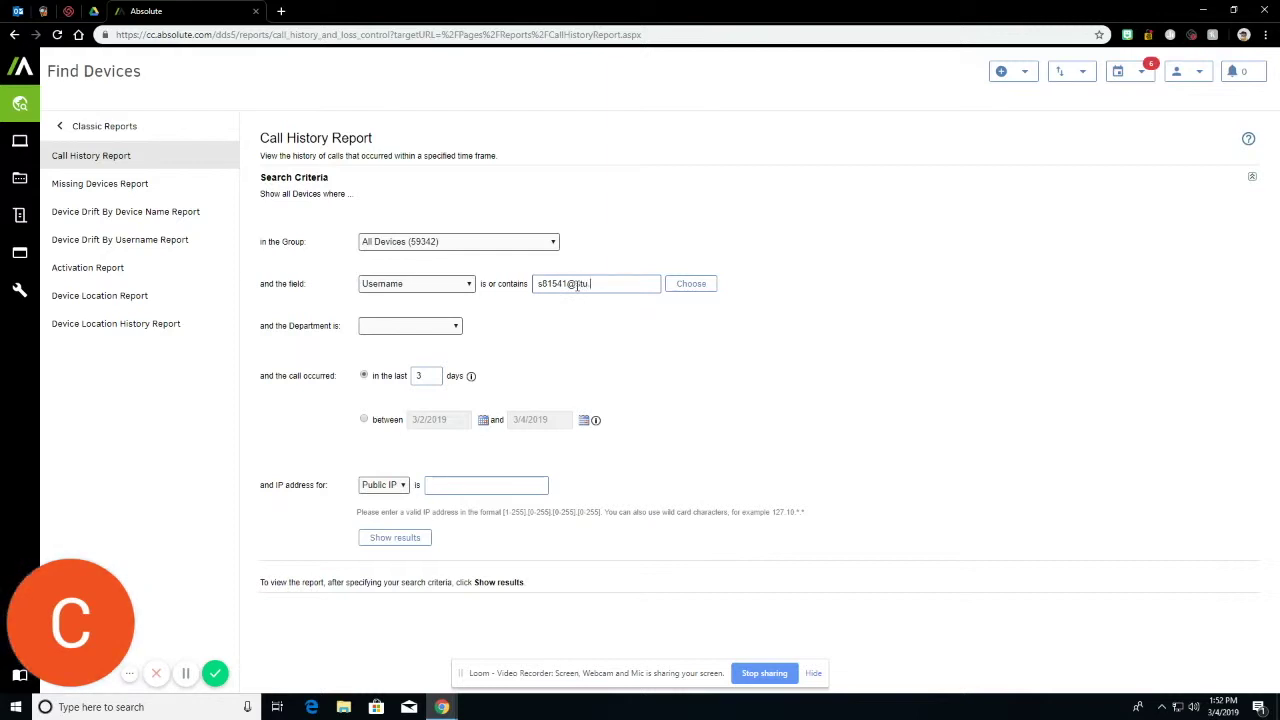
{"action": "left_click", "coordinate": [430, 377]}
{"action": "type", "text": "0"}
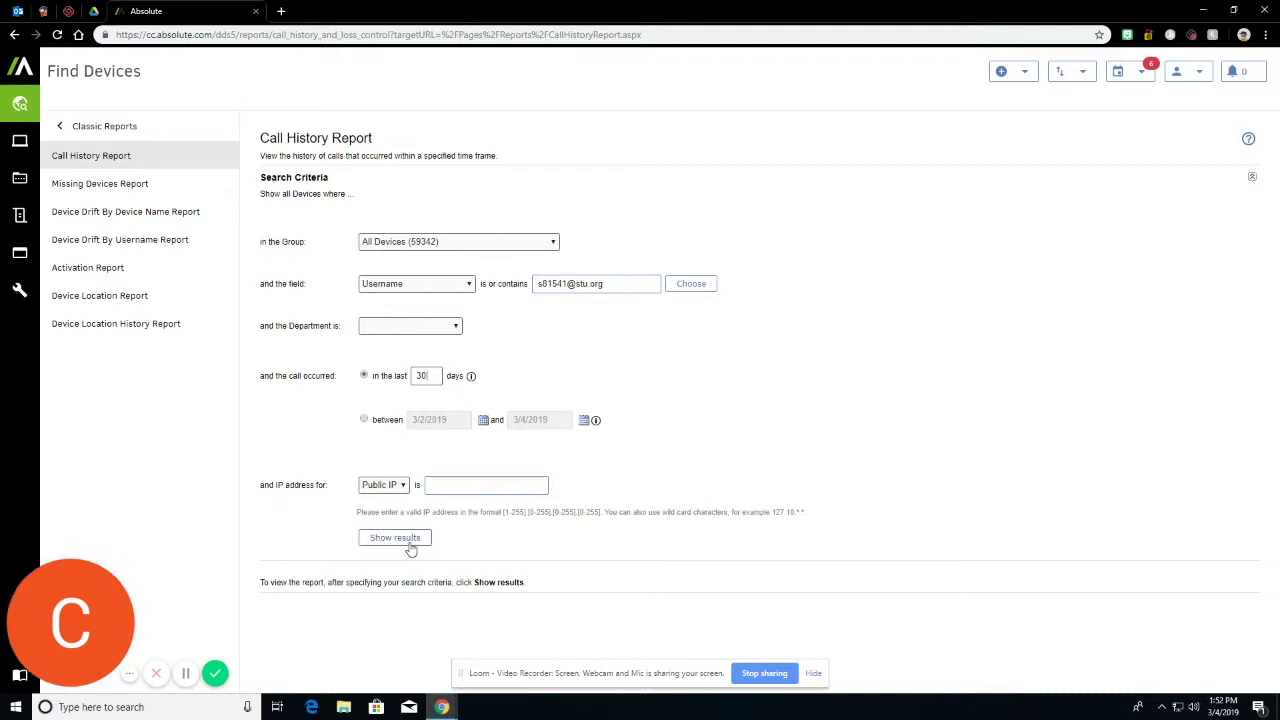
Show the results and review the student's device check-ins with serial numbers, call times and IPs.
{"action": "left_click", "coordinate": [408, 543]}
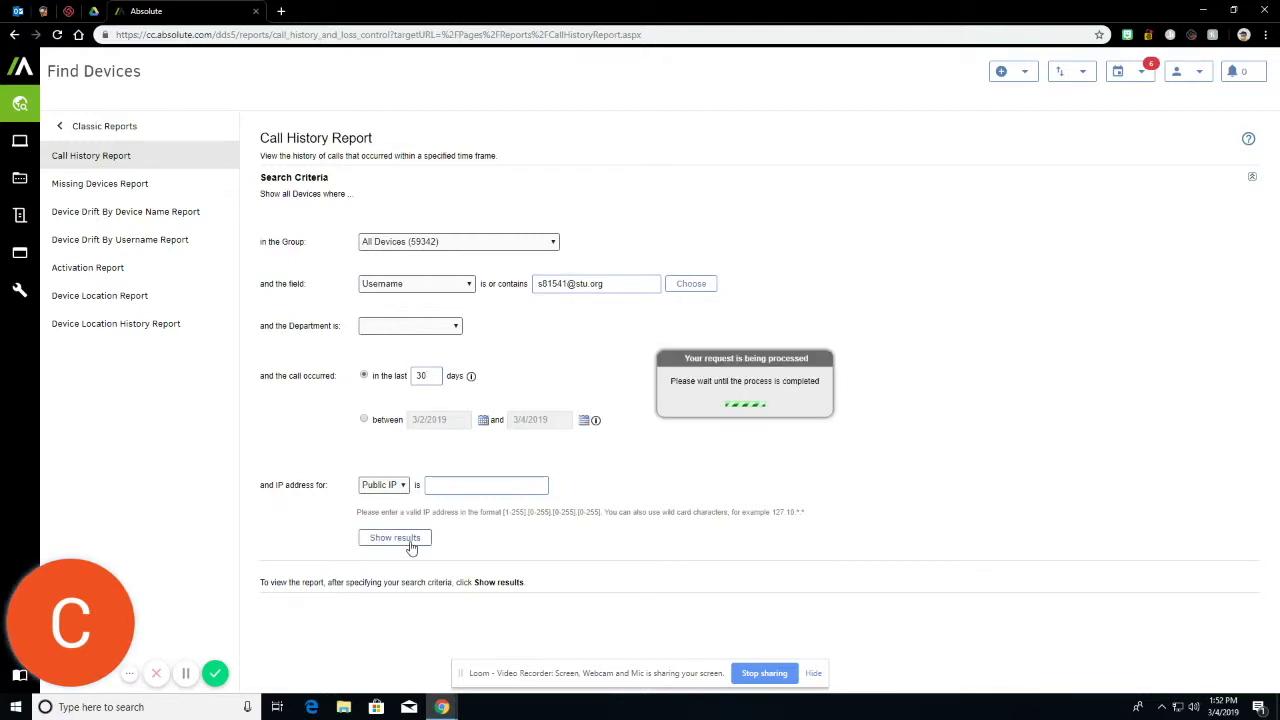
{"action": "scroll", "coordinate": [944, 358], "scroll_direction": "down", "scroll_amount": 2}
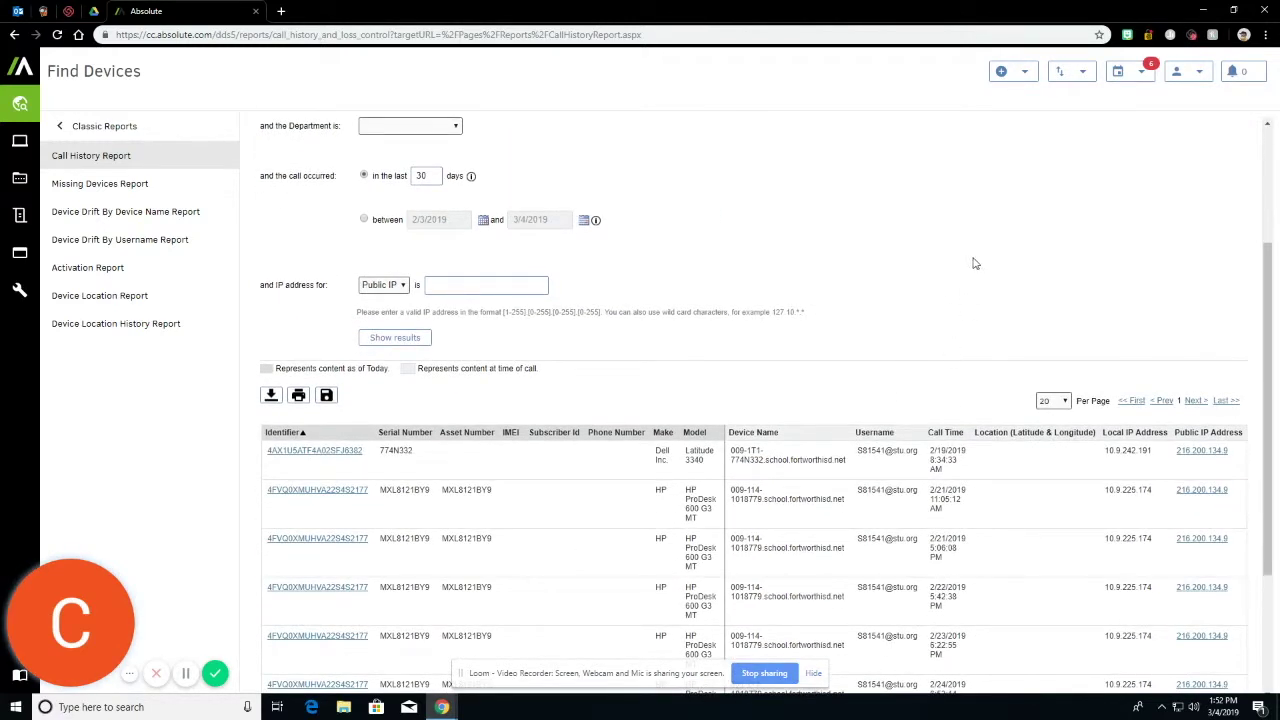
{"action": "scroll", "coordinate": [975, 263], "scroll_direction": "down", "scroll_amount": 2}
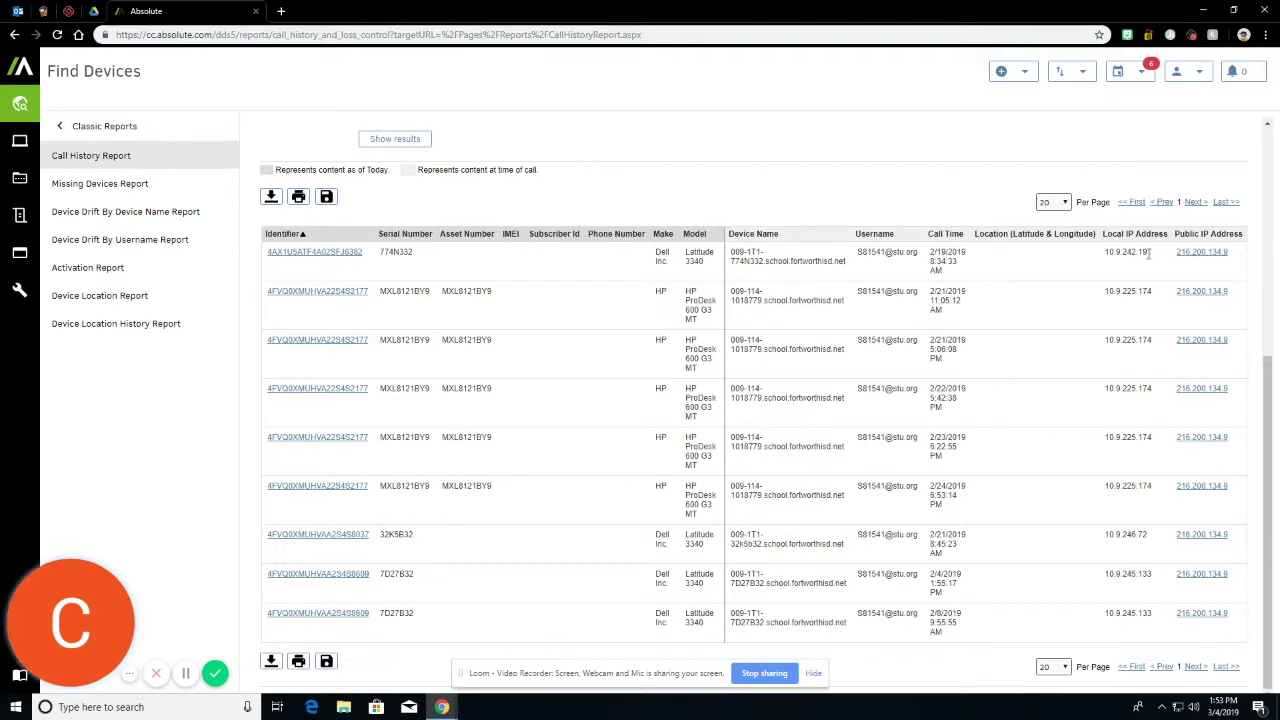
{"action": "scroll", "coordinate": [754, 228], "scroll_direction": "up", "scroll_amount": 4}
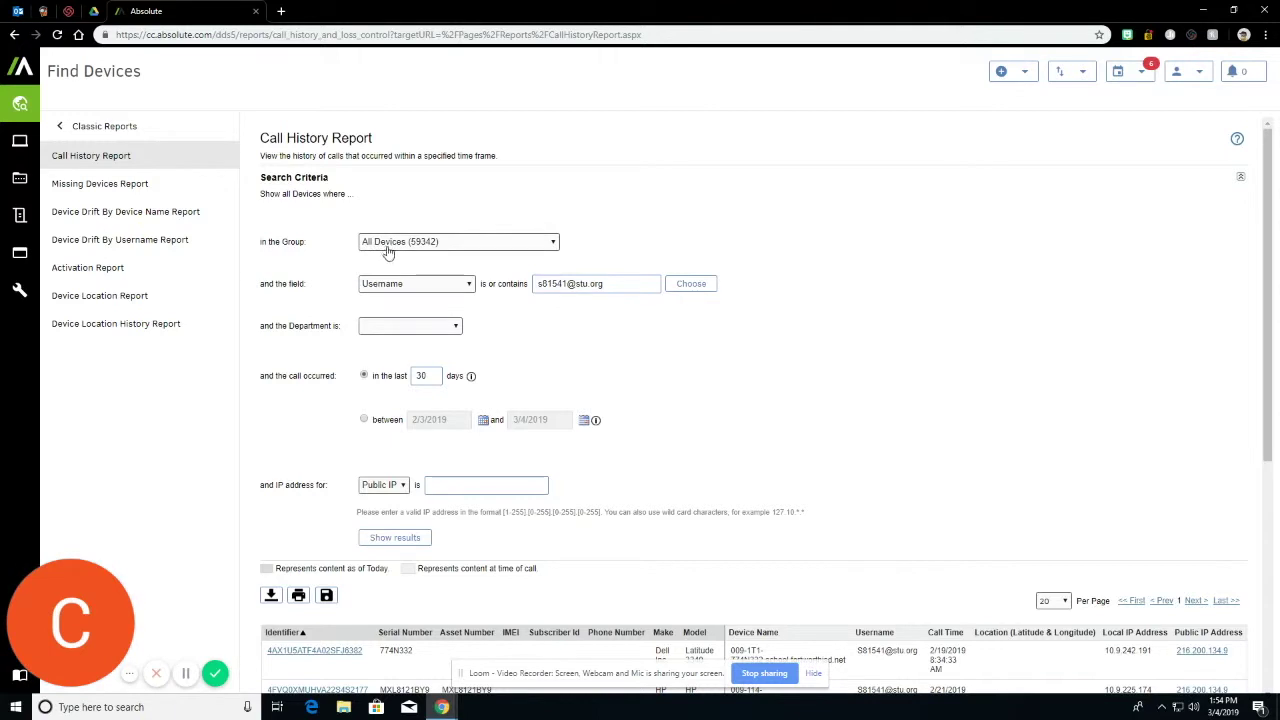
{"action": "left_click", "coordinate": [392, 288]}
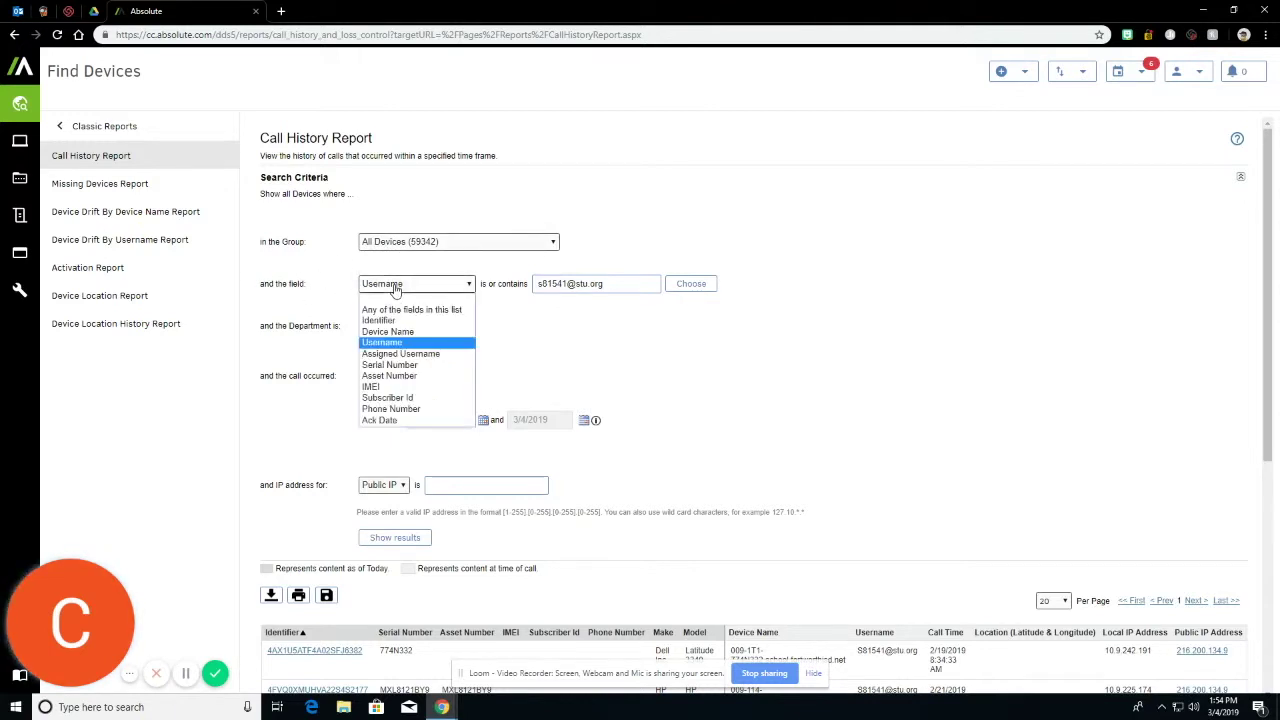
{"action": "left_click", "coordinate": [401, 366]}
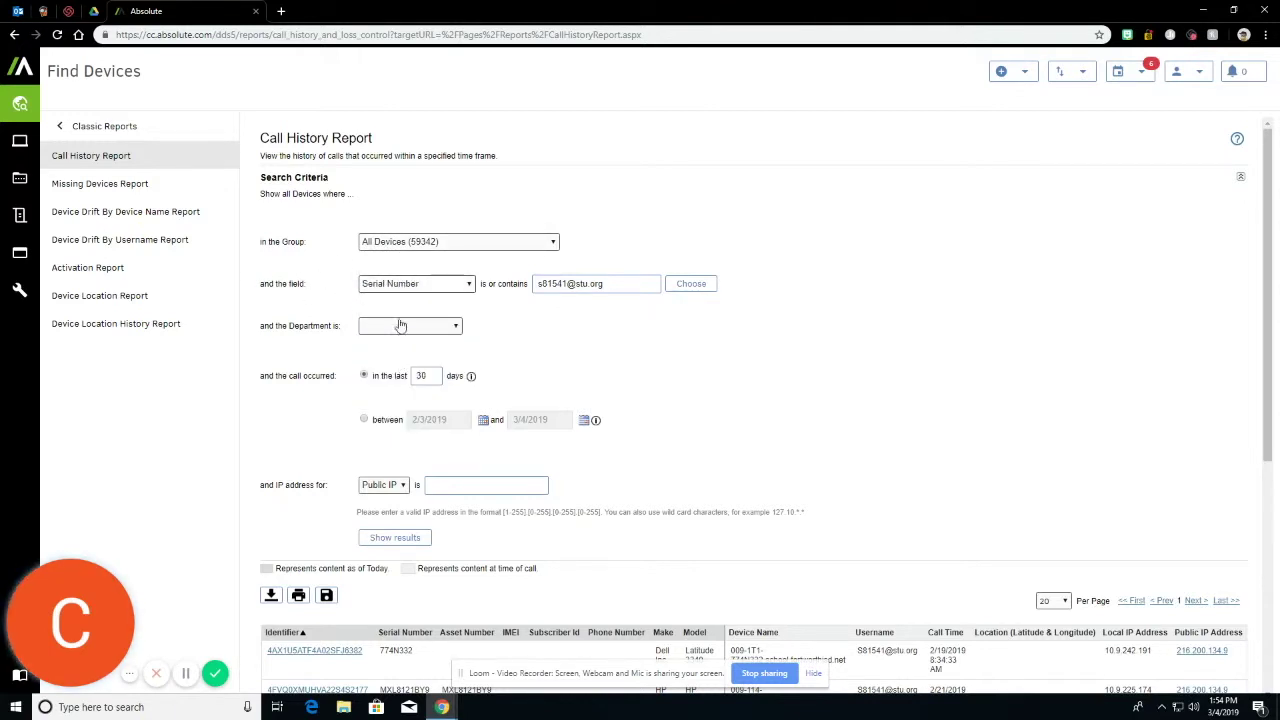
{"action": "triple_click", "coordinate": [619, 279]}
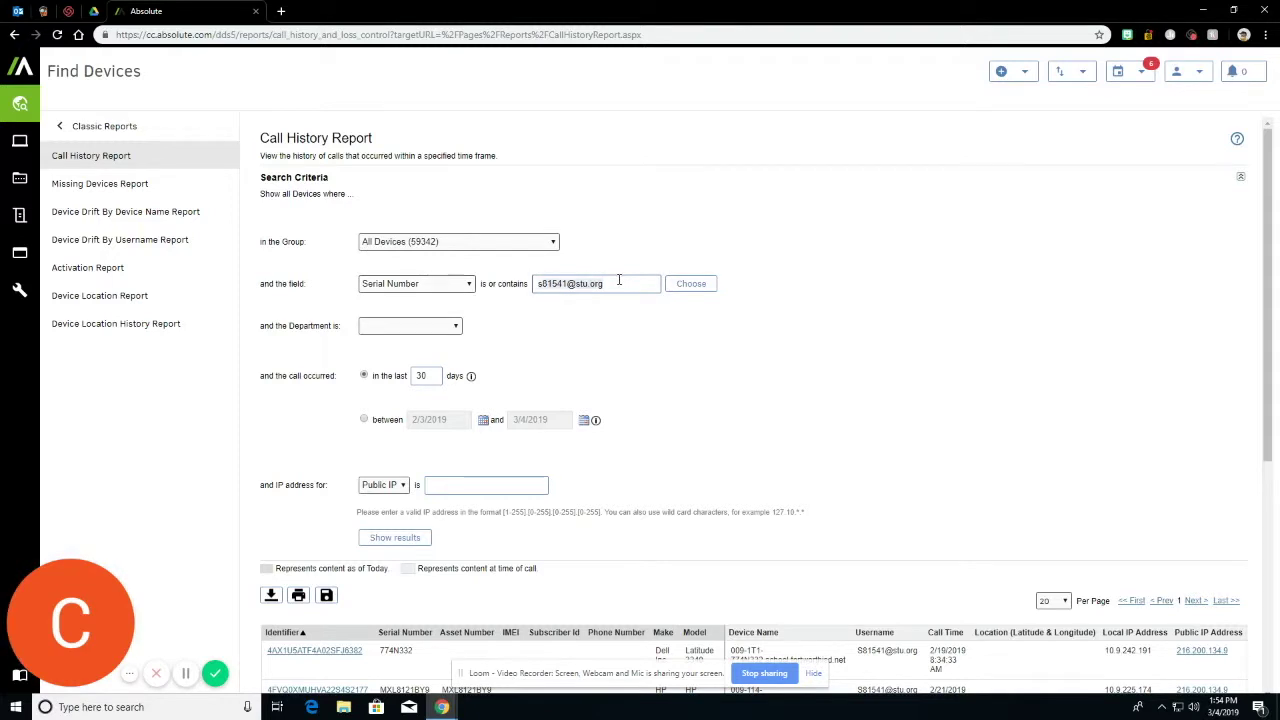
{"action": "key", "text": "BackSpace"}
{"action": "key", "text": "ctrl+v"}
{"action": "left_click", "coordinate": [432, 376]}
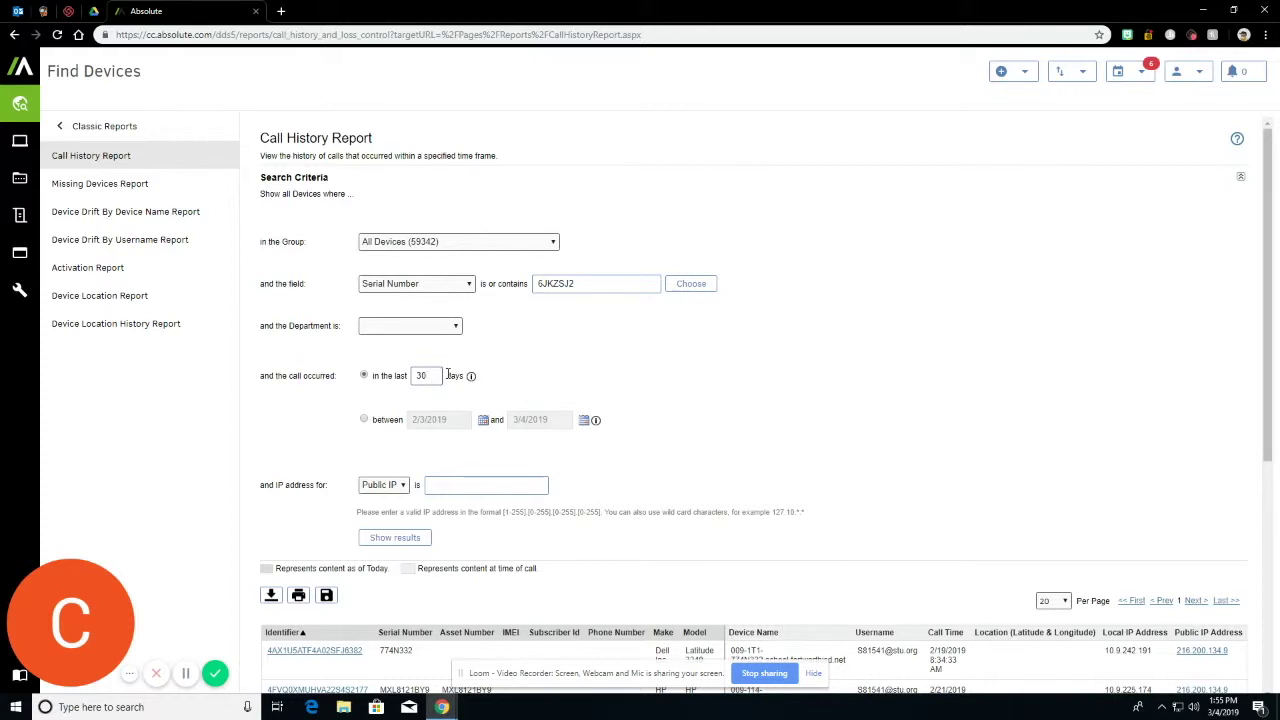
{"action": "scroll", "coordinate": [448, 376], "scroll_direction": "down", "scroll_amount": 1}
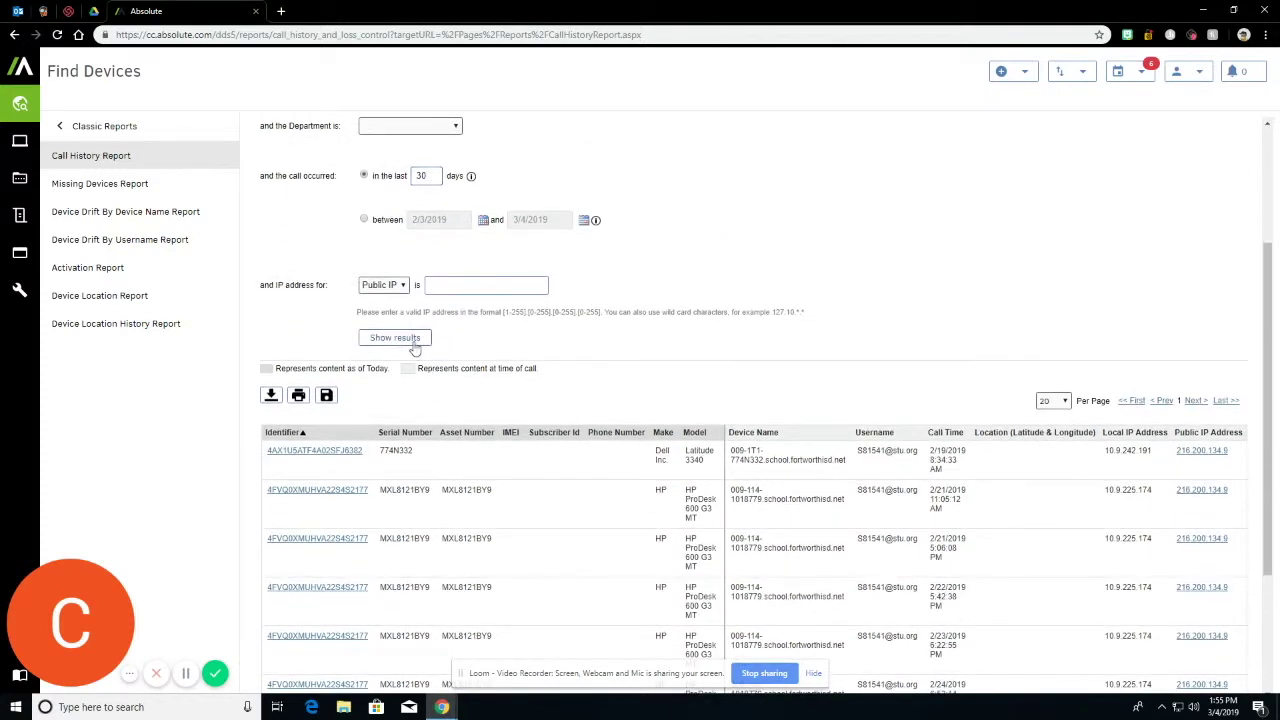
{"action": "left_click", "coordinate": [415, 339]}
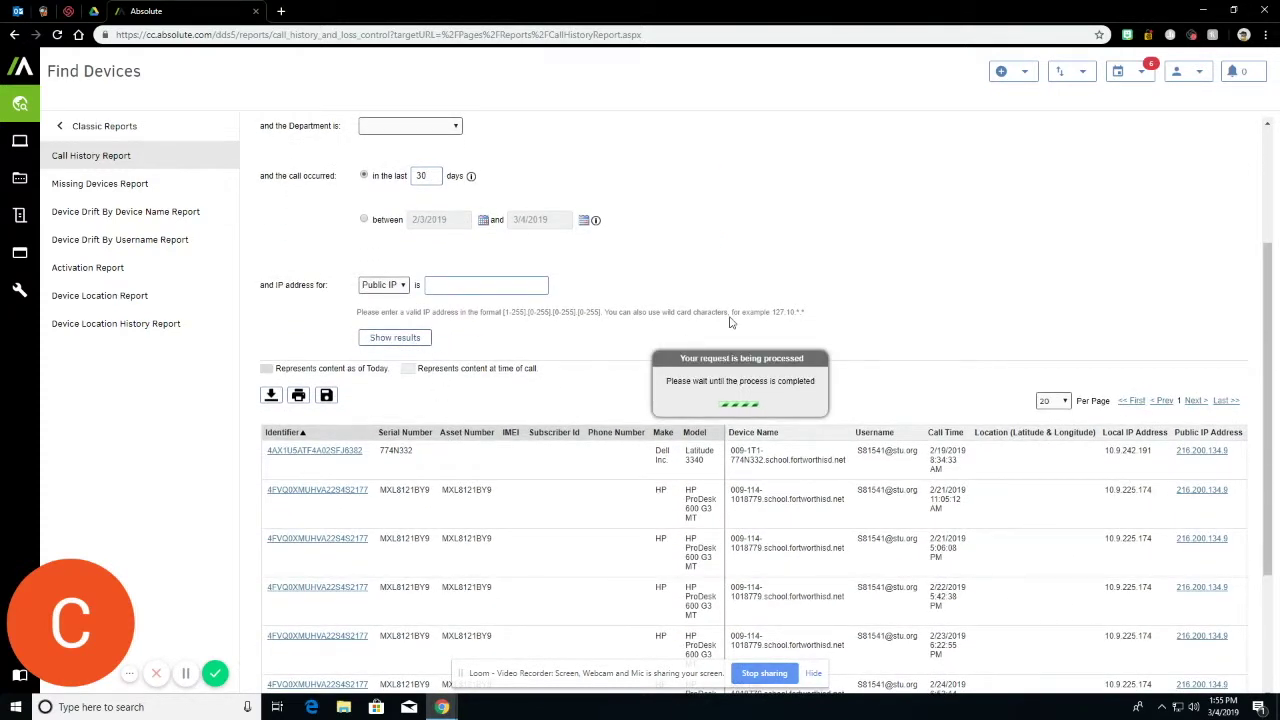
{"action": "scroll", "coordinate": [728, 320], "scroll_direction": "down", "scroll_amount": 2}
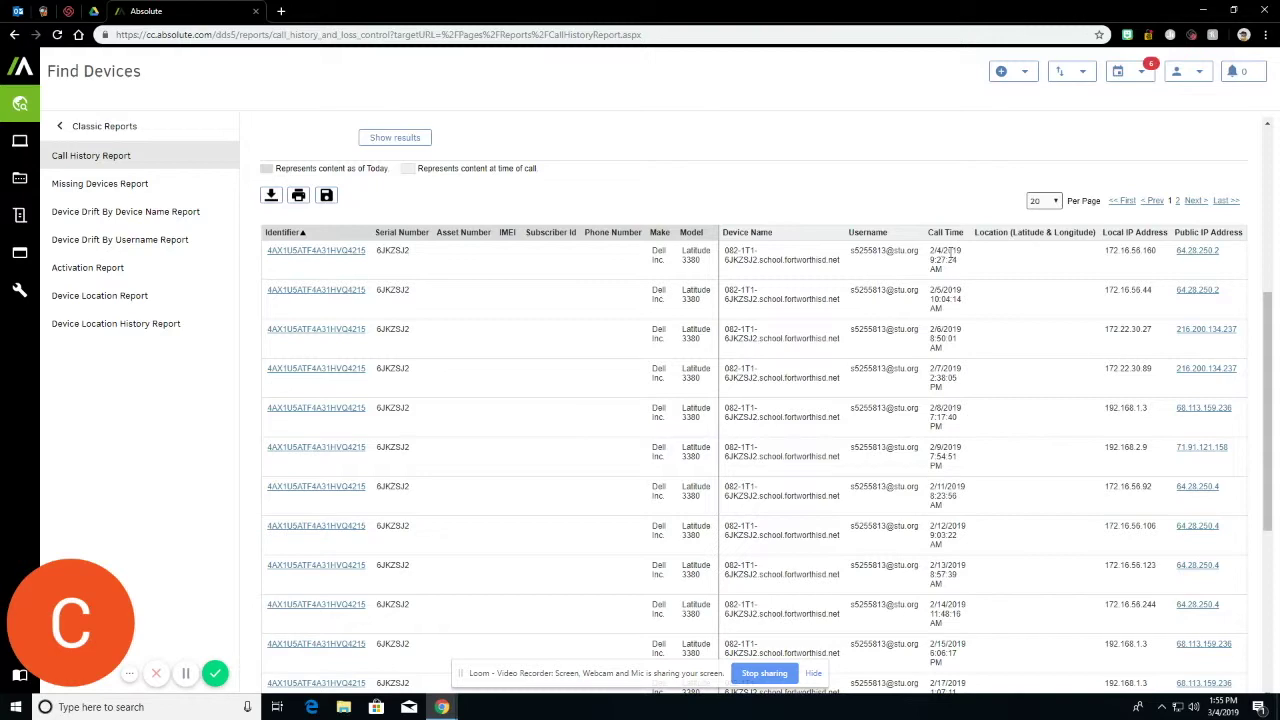
{"action": "scroll", "coordinate": [948, 252], "scroll_direction": "down", "scroll_amount": 1}
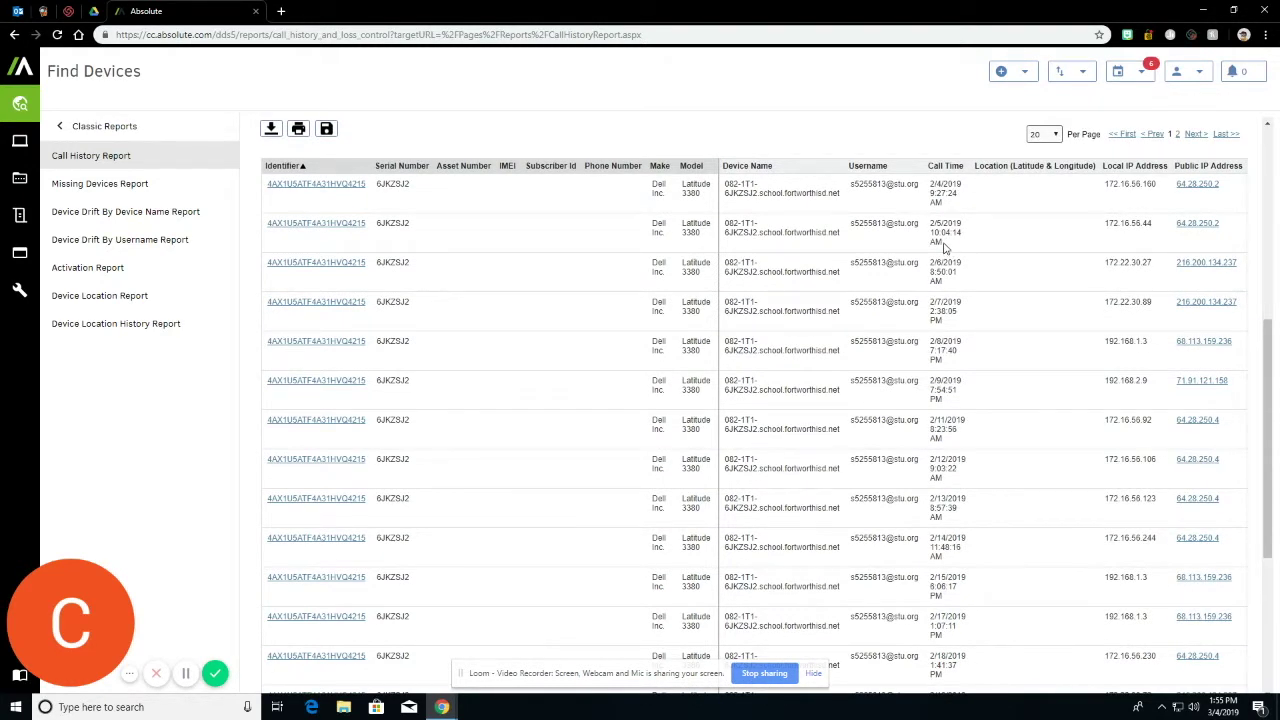
{"action": "scroll", "coordinate": [874, 210], "scroll_direction": "down", "scroll_amount": 2}
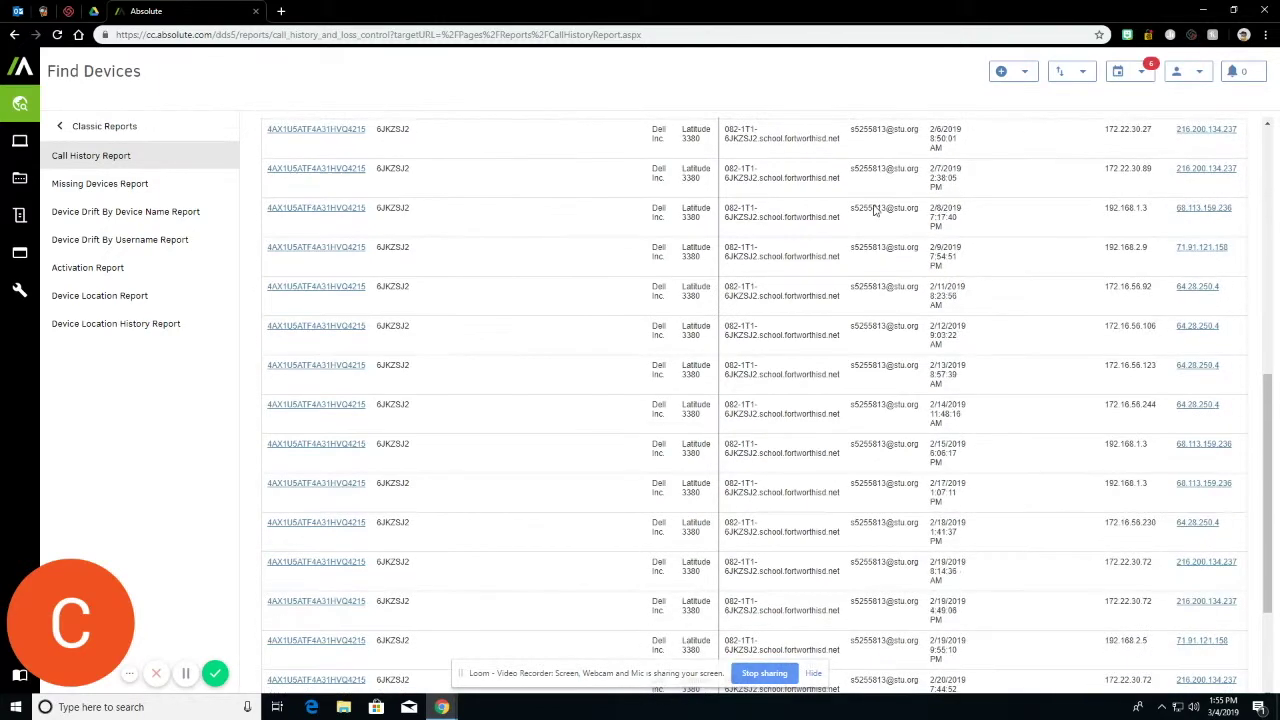
{"action": "scroll", "coordinate": [880, 230], "scroll_direction": "down", "scroll_amount": 3}
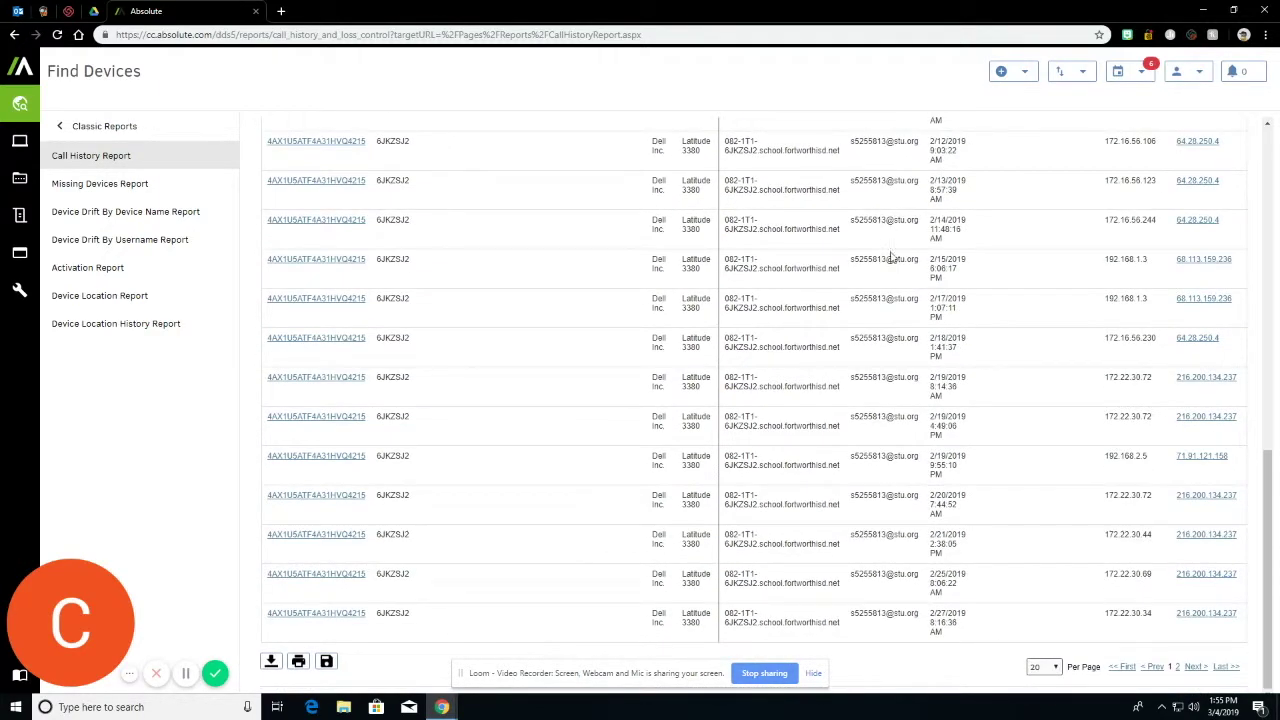
{"action": "scroll", "coordinate": [888, 248], "scroll_direction": "up", "scroll_amount": 6}
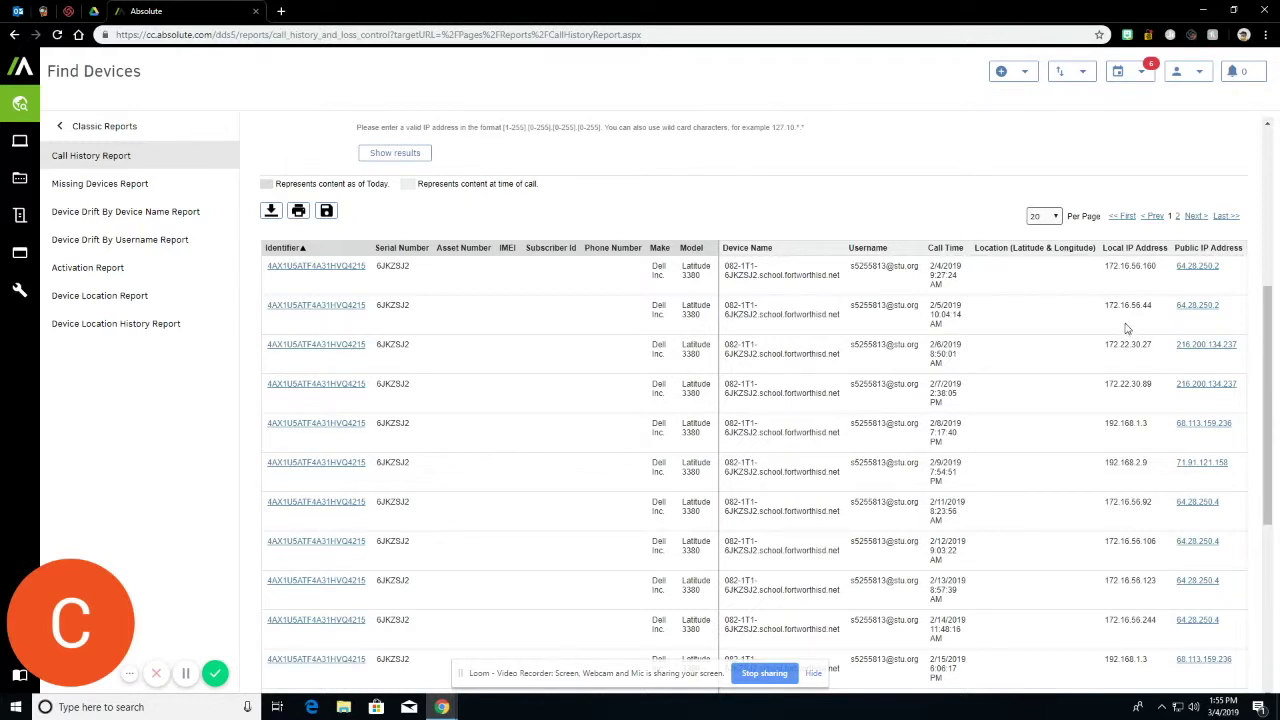
{"action": "scroll", "coordinate": [1126, 328], "scroll_direction": "down", "scroll_amount": 1}
{"action": "scroll", "coordinate": [697, 315], "scroll_direction": "up", "scroll_amount": 1}
{"action": "scroll", "coordinate": [709, 214], "scroll_direction": "up", "scroll_amount": 6}
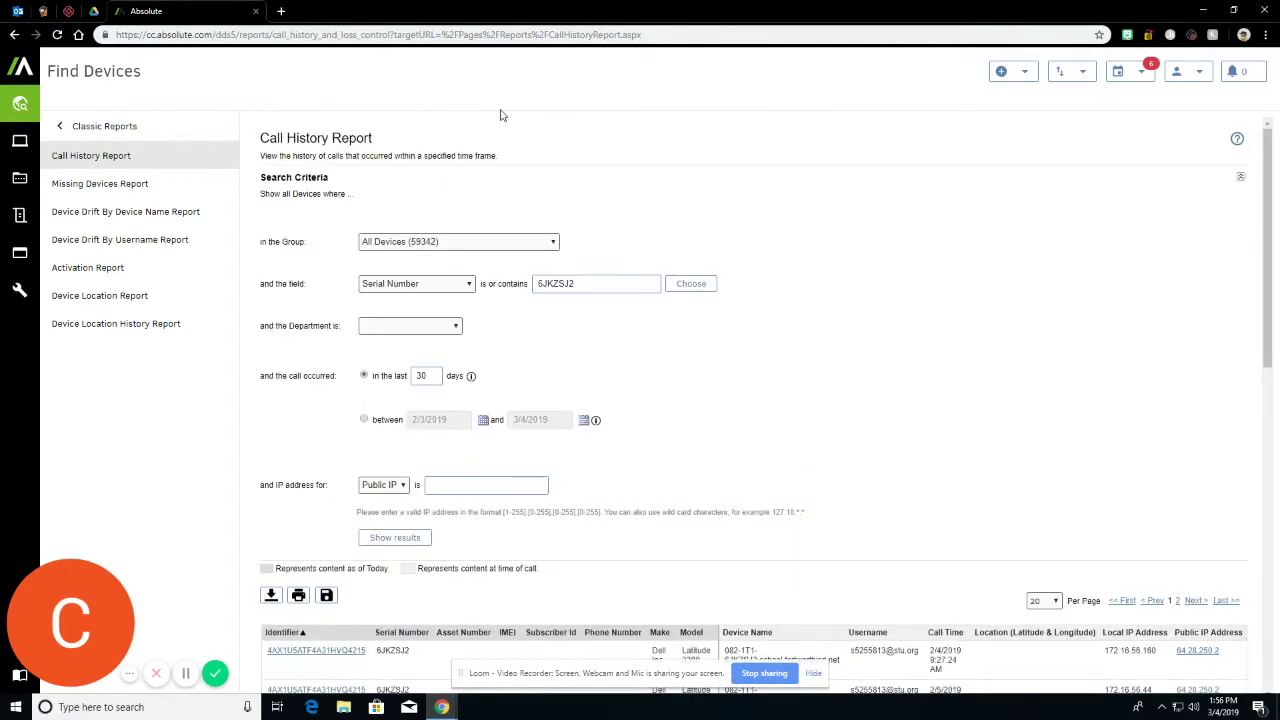